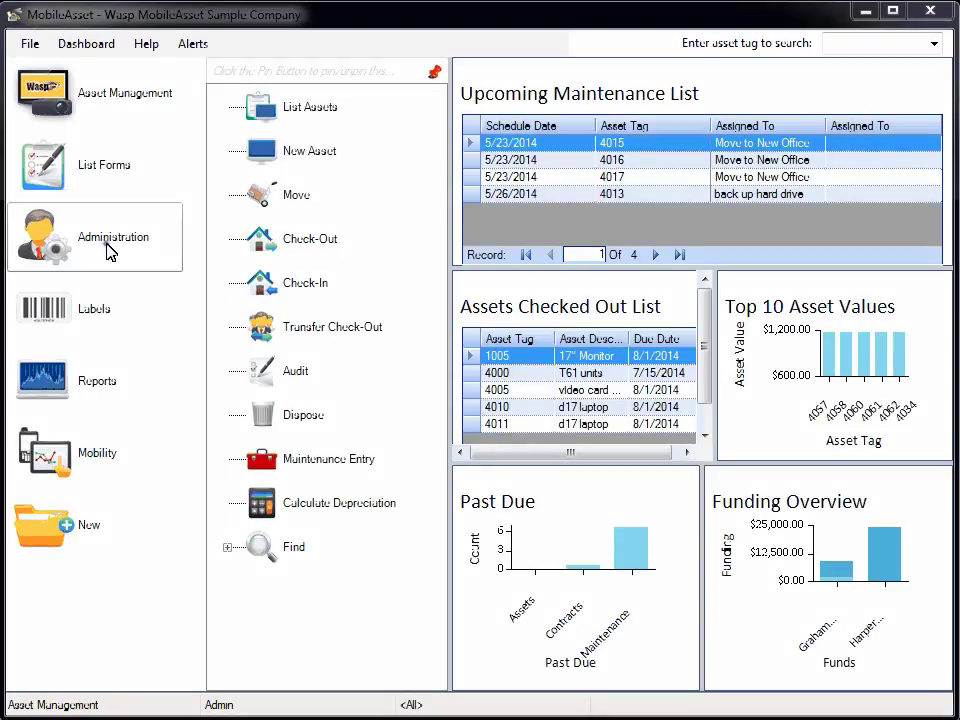
Open the administration options and display the Edit Field Names setting
{"action": "left_click", "coordinate": [107, 246]}
{"action": "left_click", "coordinate": [303, 455]}
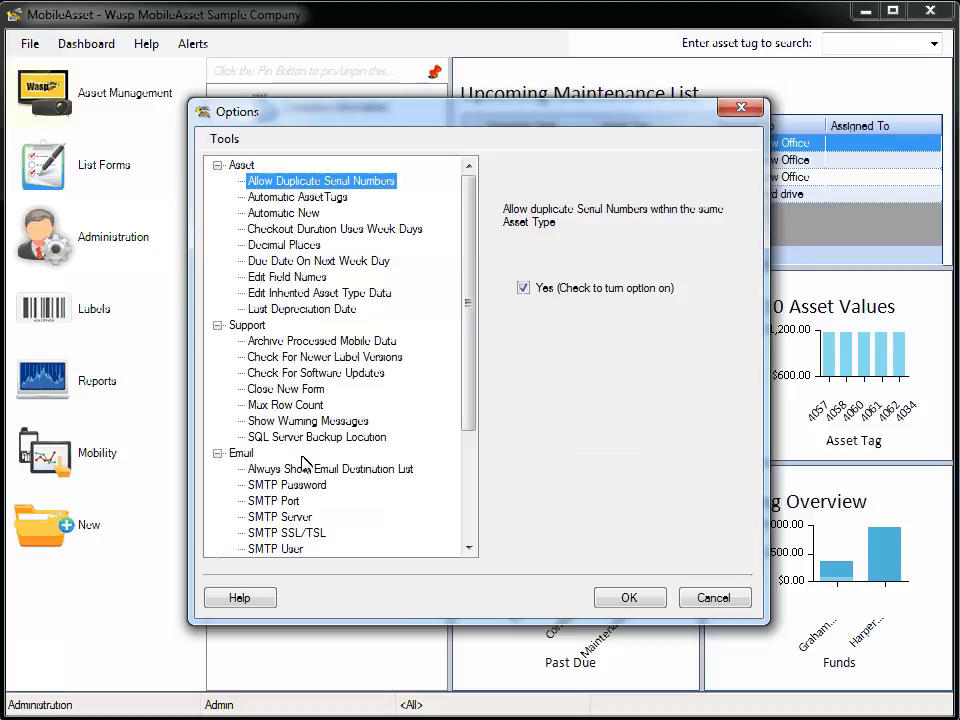
{"action": "left_click", "coordinate": [307, 279]}
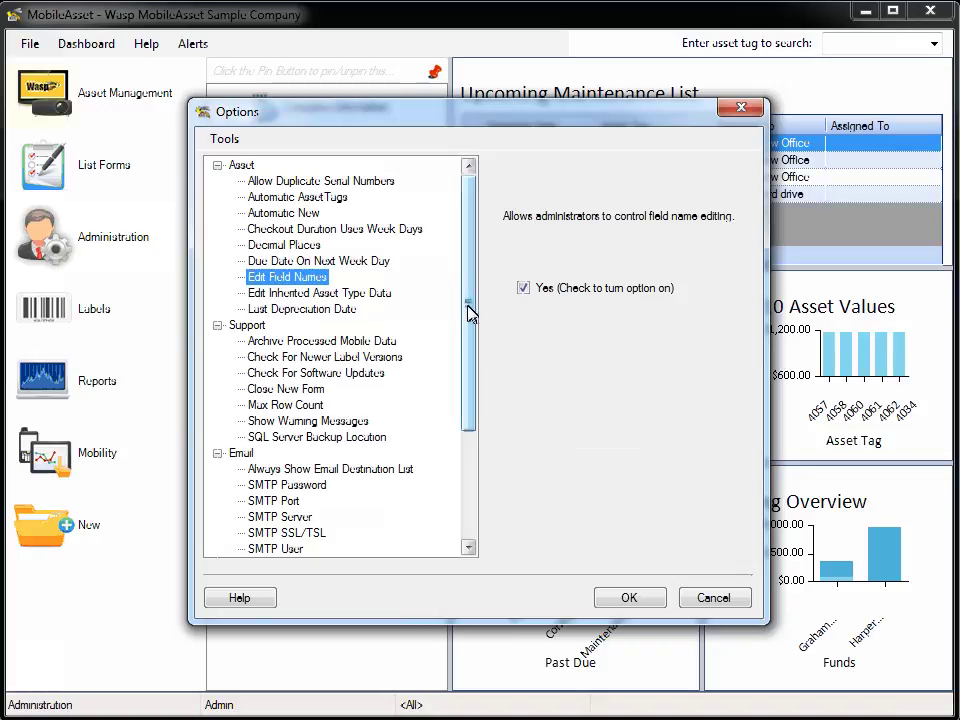
Turn on the Email Alerts option in the alert settings
{"action": "left_click_drag", "start_coordinate": [467, 306], "coordinate": [455, 408]}
{"action": "scroll", "coordinate": [455, 408], "scroll_direction": "down", "scroll_amount": 1}
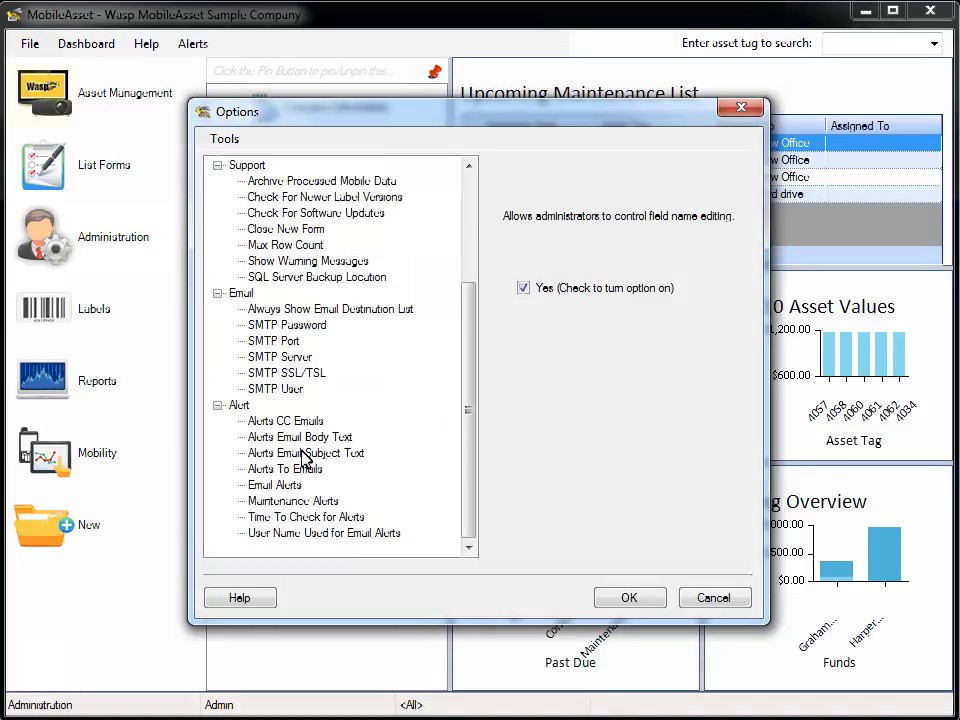
{"action": "left_click", "coordinate": [300, 486]}
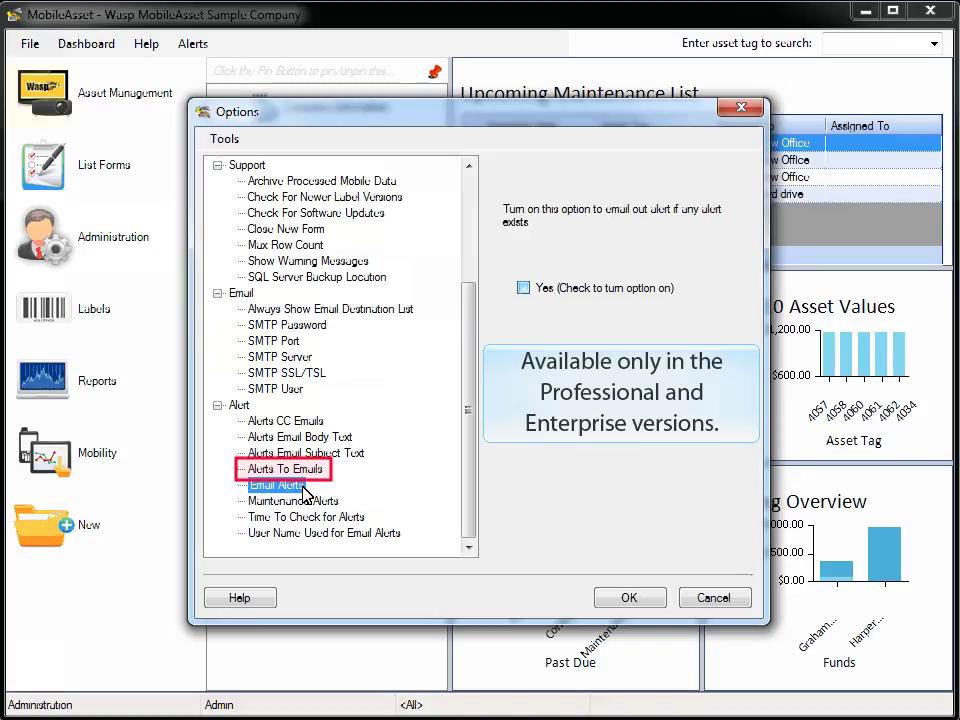
{"action": "left_click", "coordinate": [523, 288]}
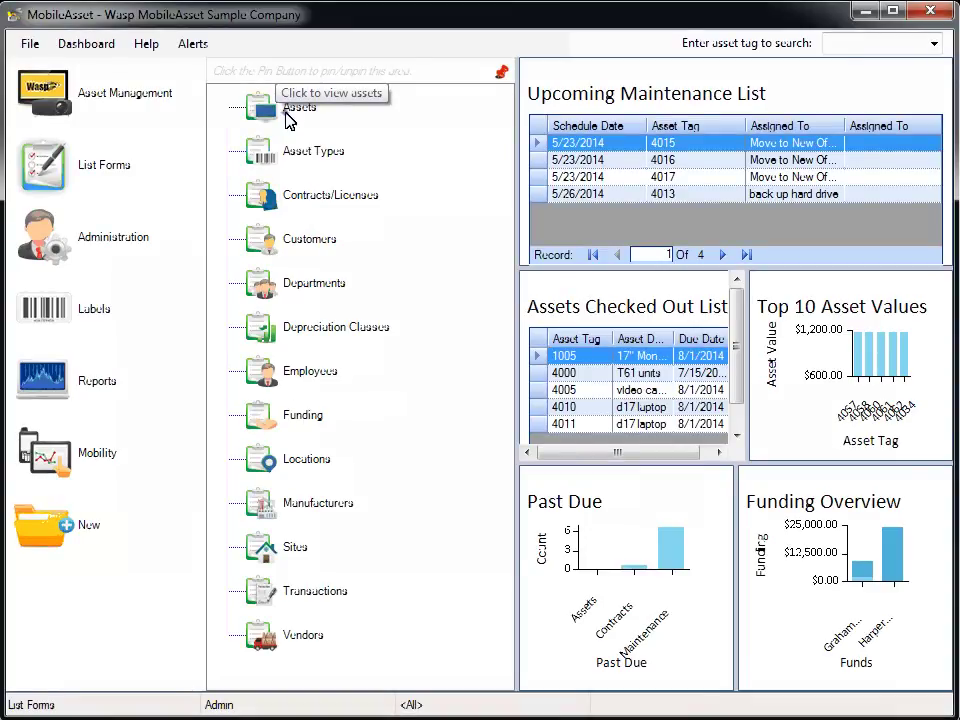
Open the asset list and search it for "laptop"
{"action": "left_click", "coordinate": [286, 112]}
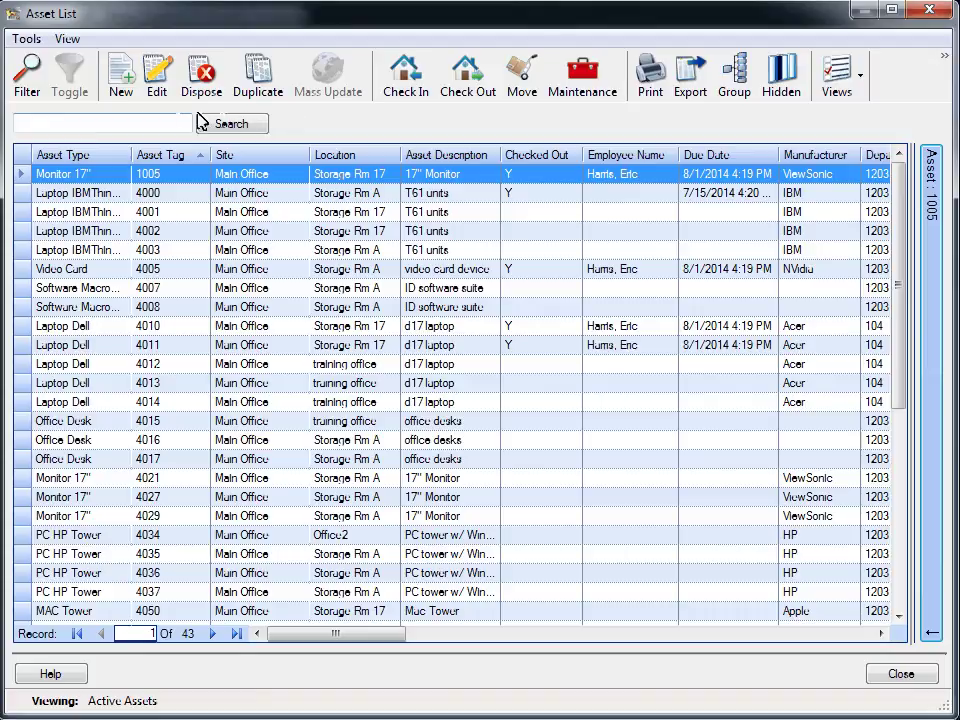
{"action": "type", "text": "laptop"}
{"action": "key", "text": "Return"}
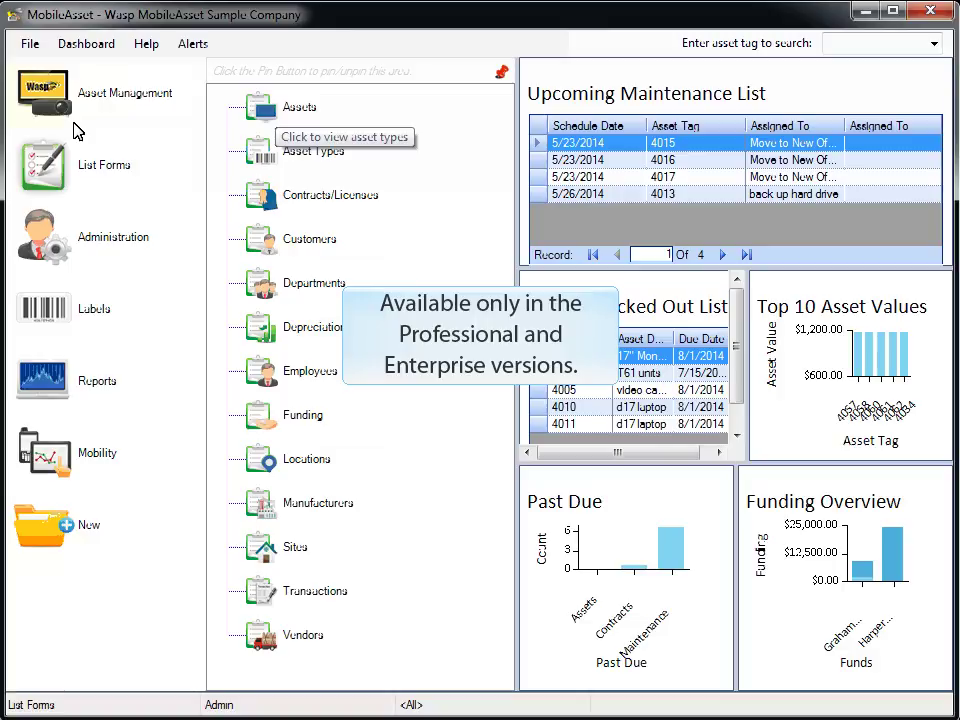
Open the PC Dell 360 asset type for editing and show its dynamic custom fields
{"action": "left_click", "coordinate": [305, 158]}
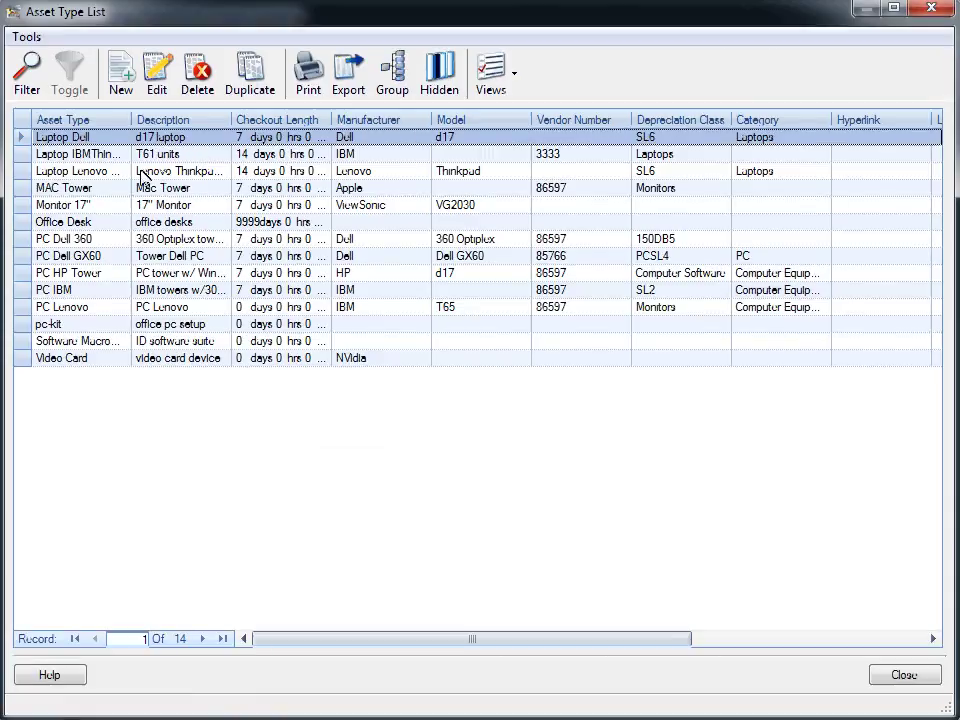
{"action": "double_click", "coordinate": [83, 240]}
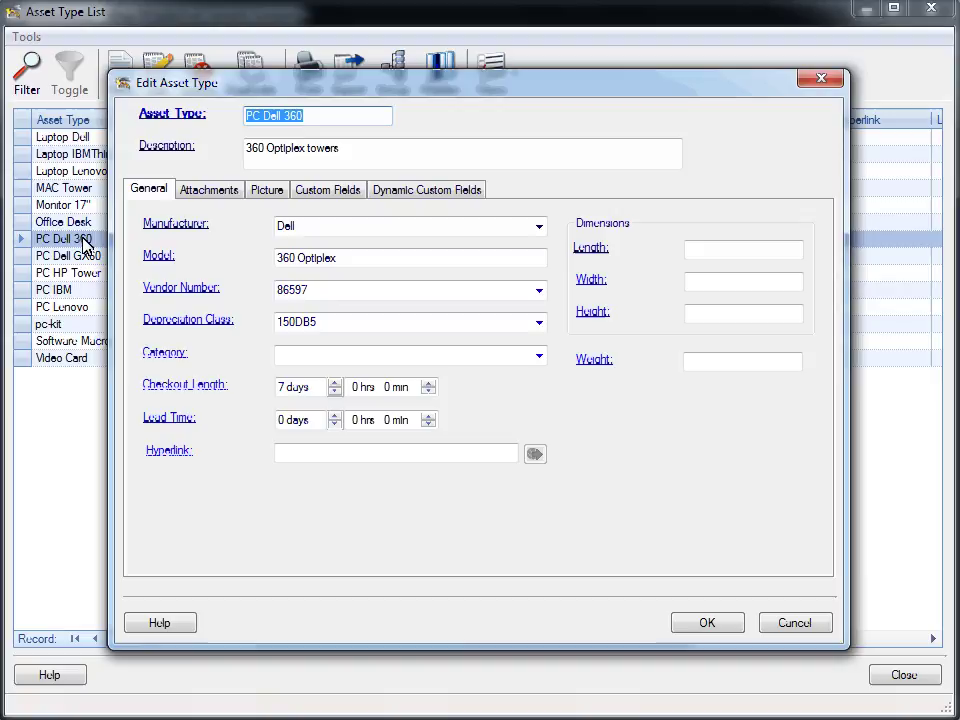
{"action": "left_click", "coordinate": [397, 197]}
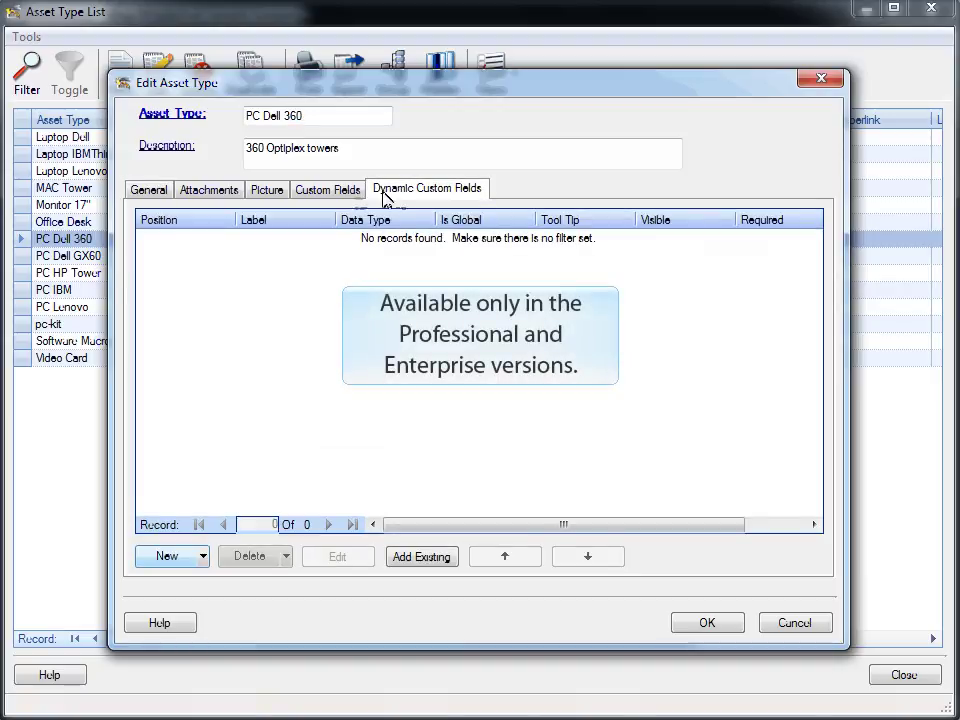
Create a new text dynamic custom field for the asset type and name it Operating System
{"action": "left_click", "coordinate": [185, 562]}
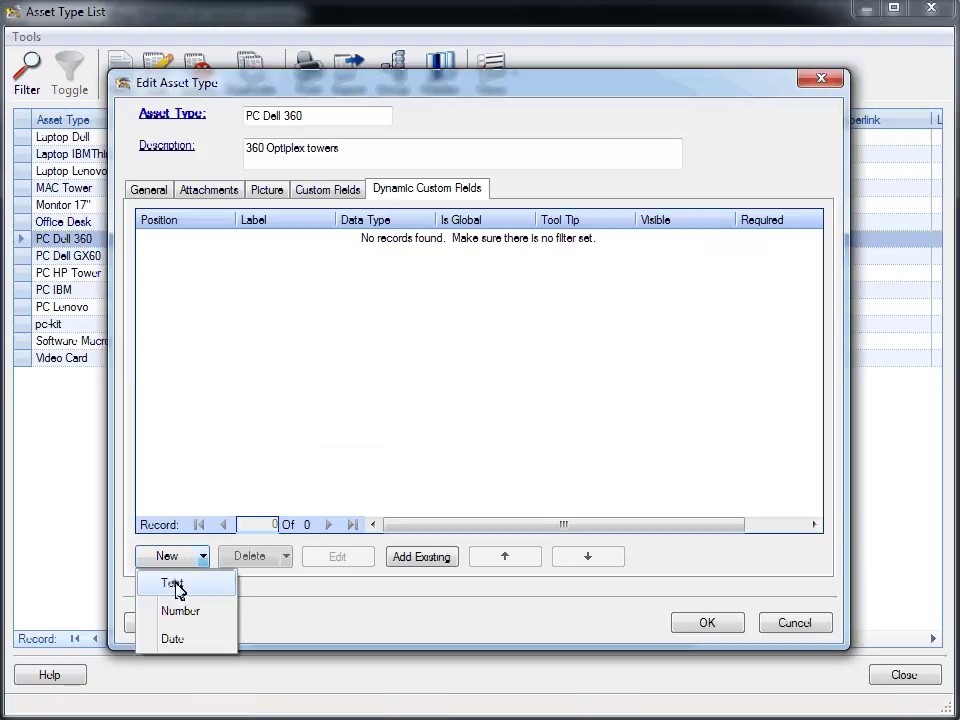
{"action": "left_click", "coordinate": [177, 586]}
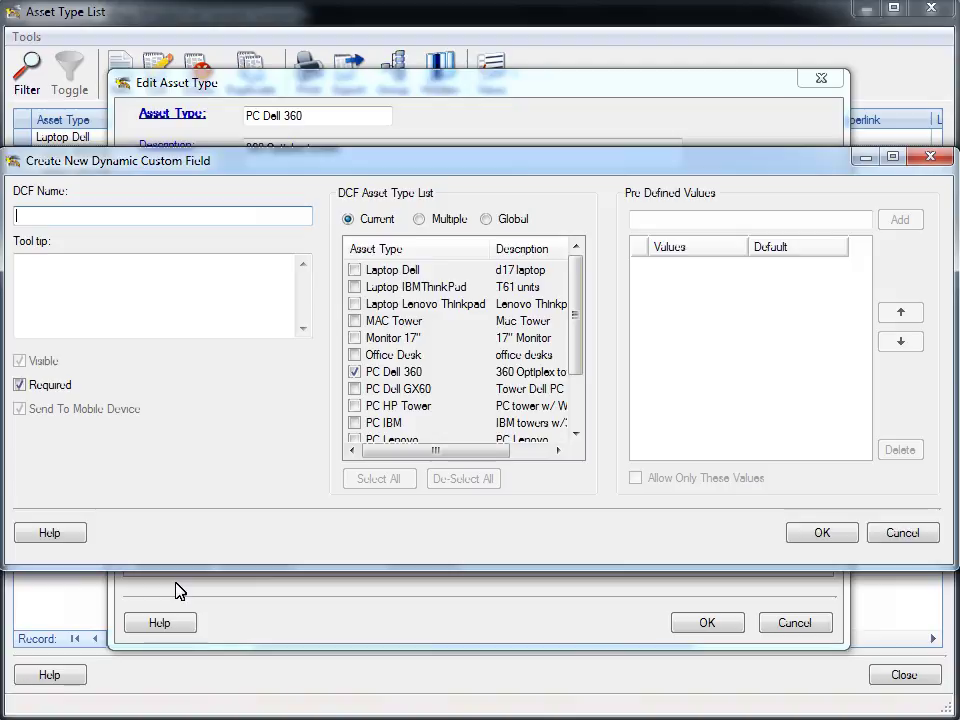
{"action": "type", "text": "Operating System"}
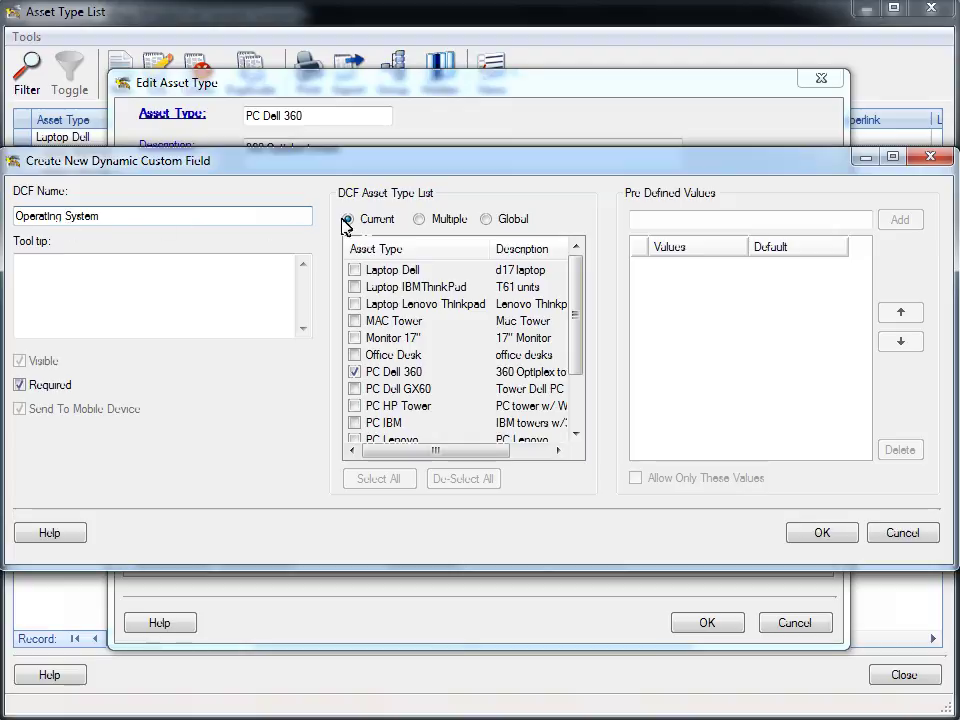
Assign the field also to the three laptop types, PC Dell GX60, PC HP Tower, PC IBM and PC Lenovo, make it optional, and save
{"action": "left_click", "coordinate": [420, 220]}
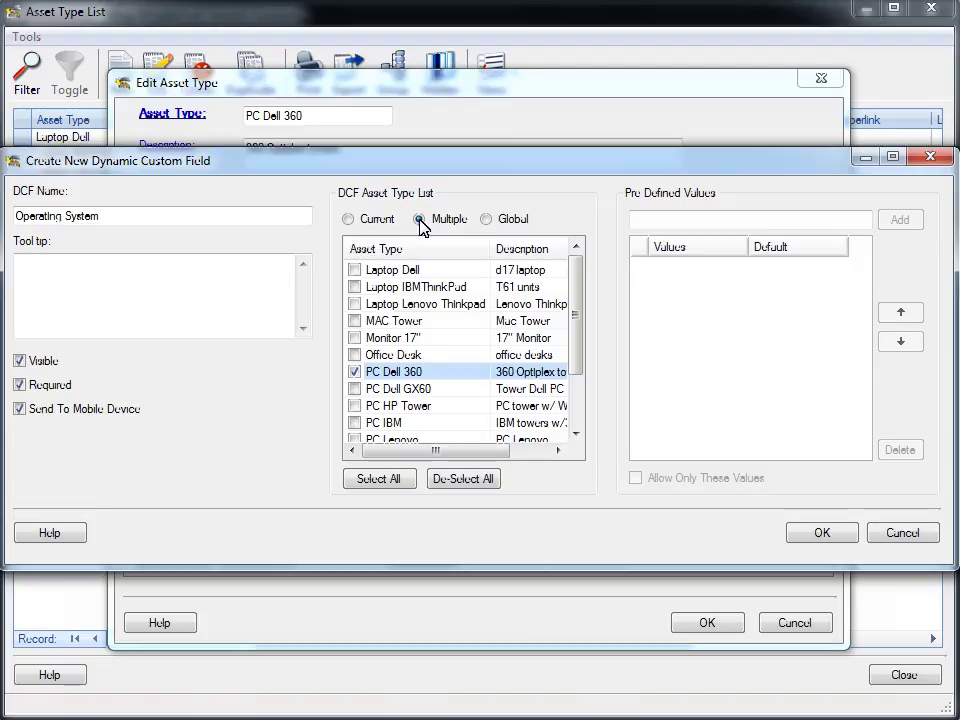
{"action": "left_click", "coordinate": [354, 287]}
{"action": "left_click", "coordinate": [354, 270]}
{"action": "left_click", "coordinate": [356, 304]}
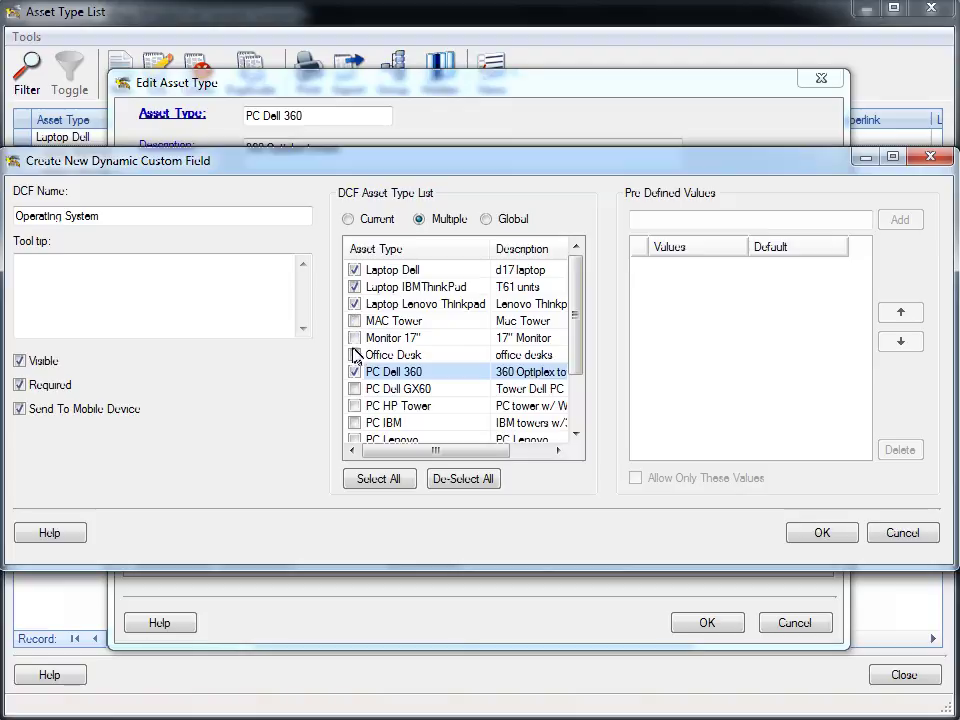
{"action": "left_click", "coordinate": [355, 389]}
{"action": "left_click", "coordinate": [355, 406]}
{"action": "left_click", "coordinate": [357, 422]}
{"action": "left_click", "coordinate": [355, 439]}
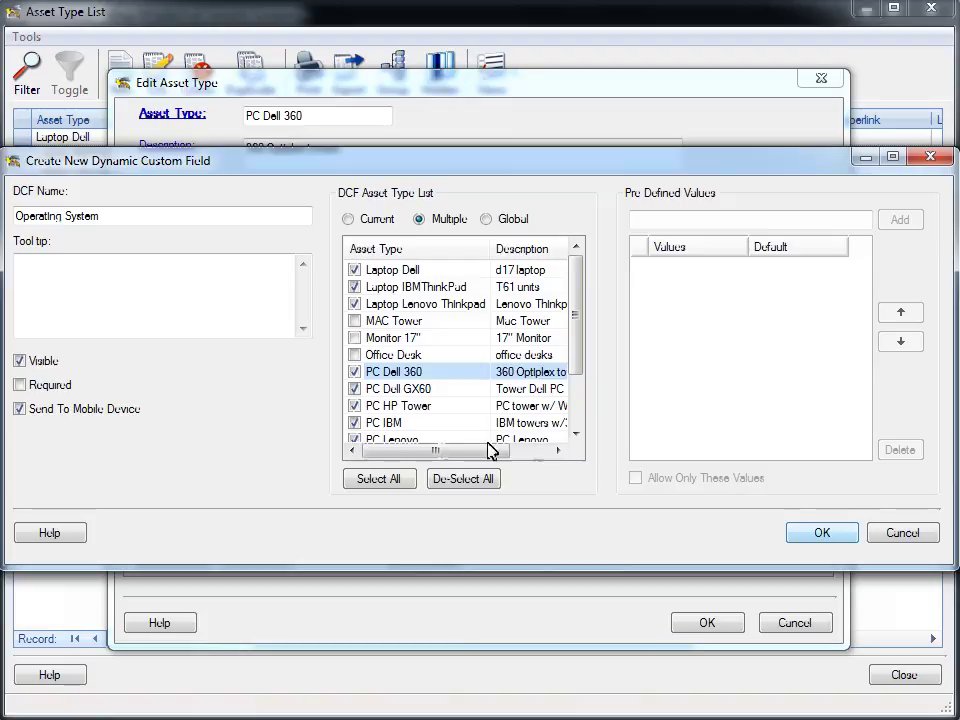
{"action": "left_click", "coordinate": [821, 534]}
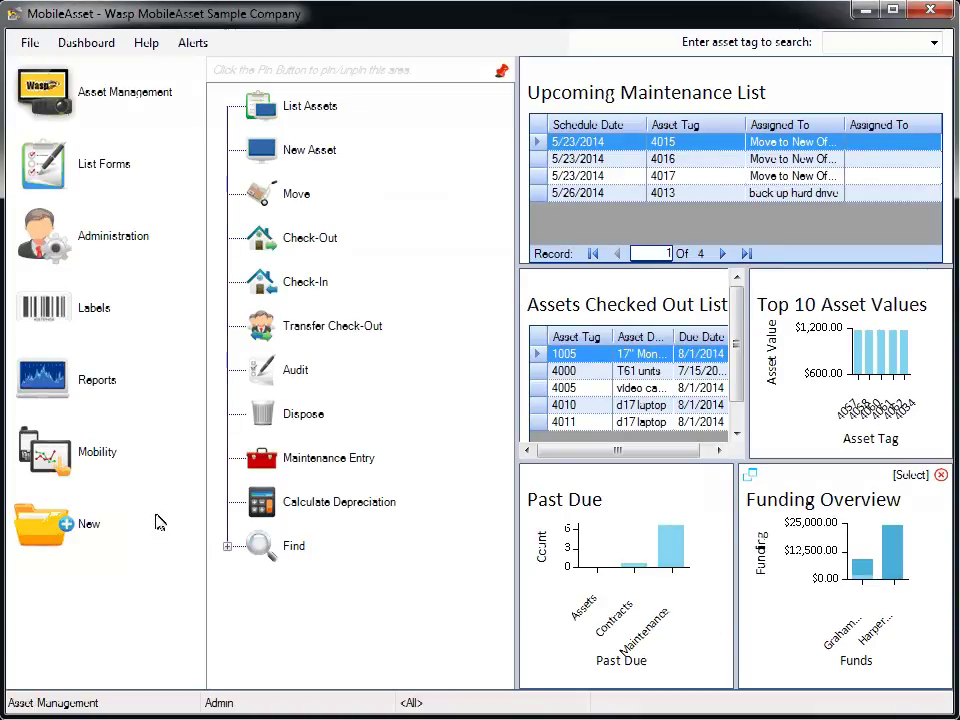
Open the Asset Tags labels to examine the tag labels available for printing
{"action": "left_click", "coordinate": [50, 316]}
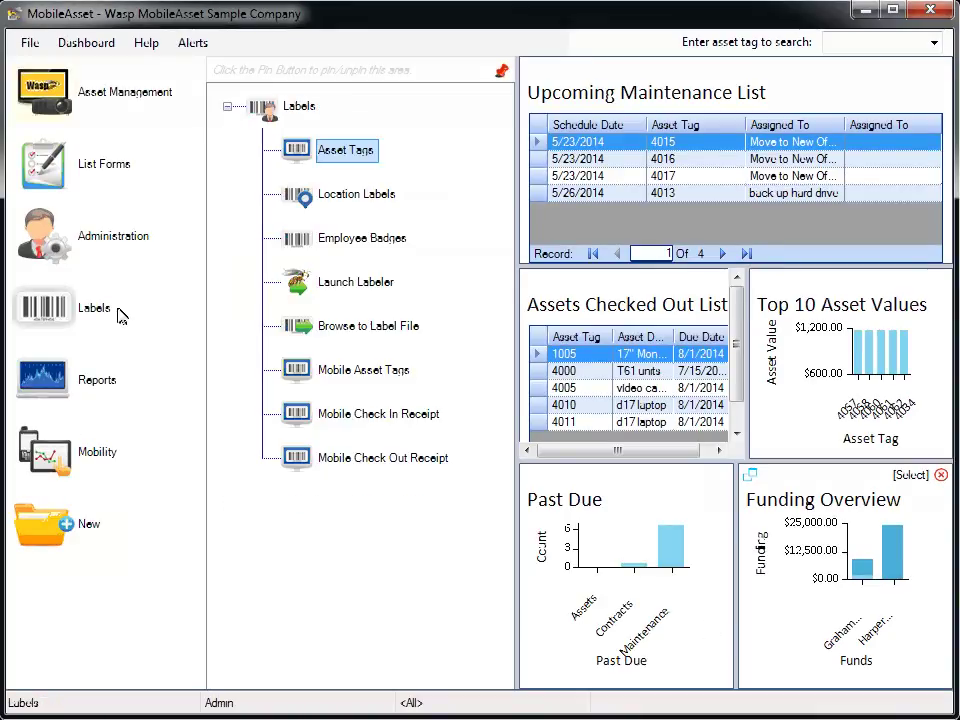
{"action": "left_click", "coordinate": [339, 160]}
{"action": "left_click", "coordinate": [479, 345]}
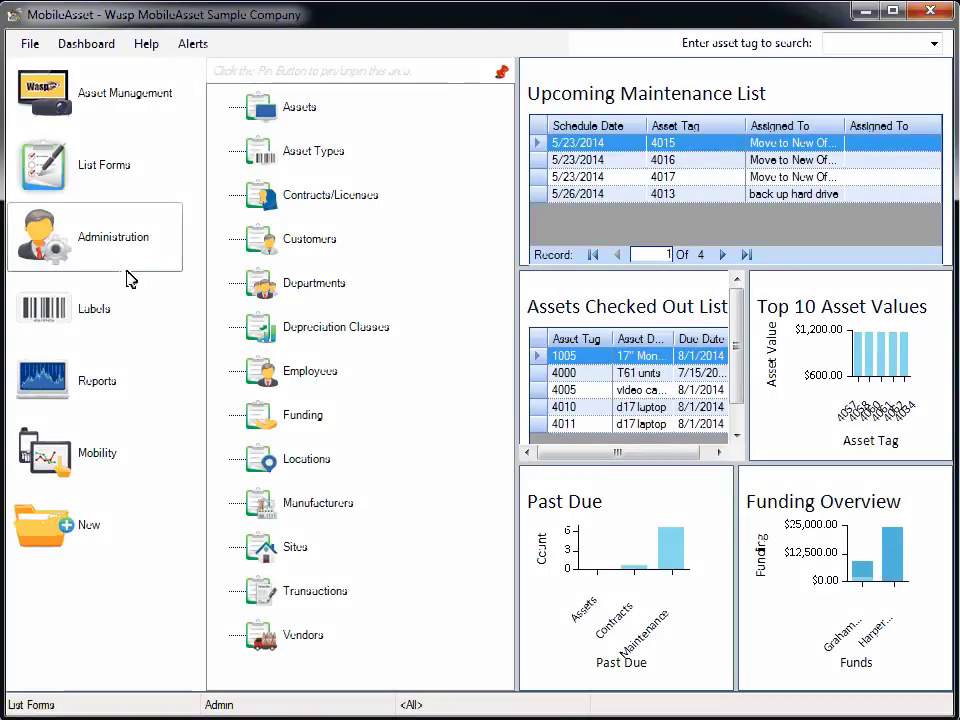
Open the security Group Manager in administration to view the Admin Group's privileges and site access
{"action": "left_click", "coordinate": [116, 247]}
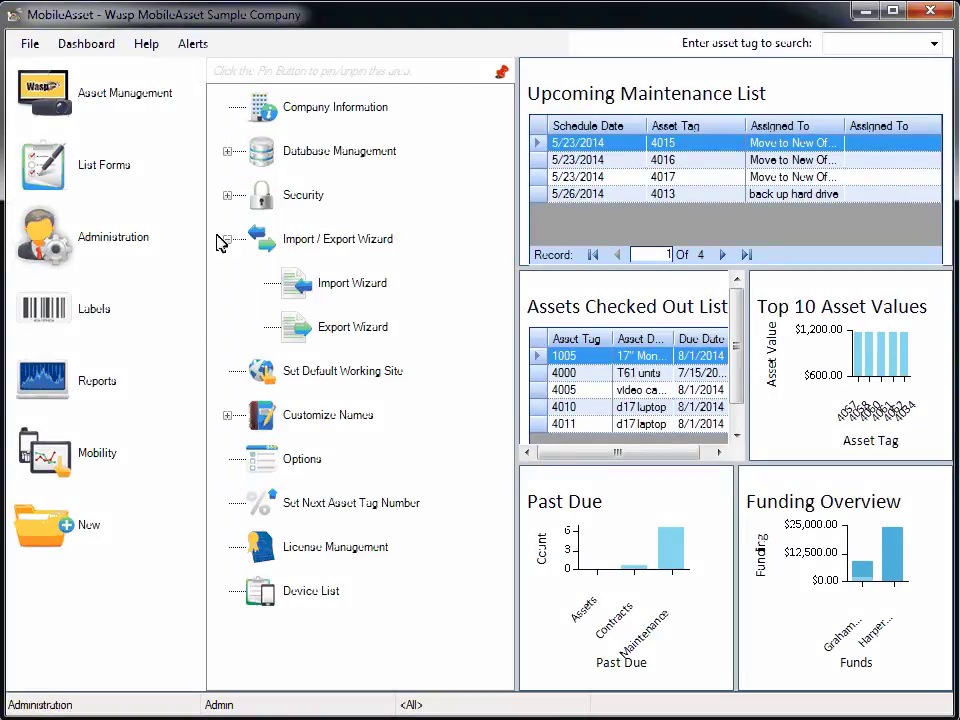
{"action": "left_click", "coordinate": [298, 203]}
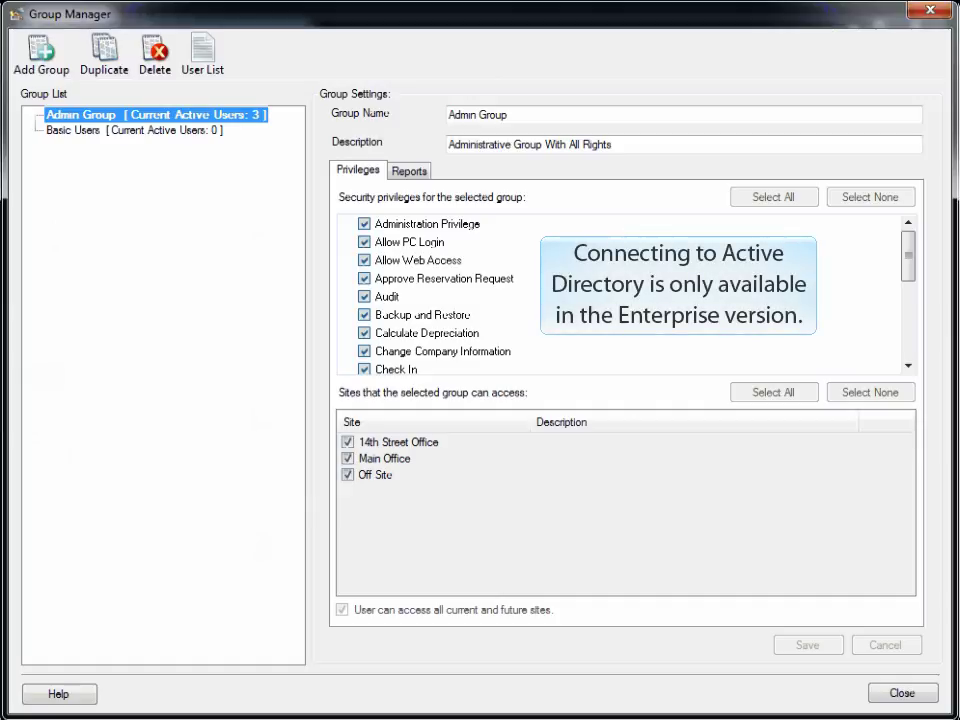